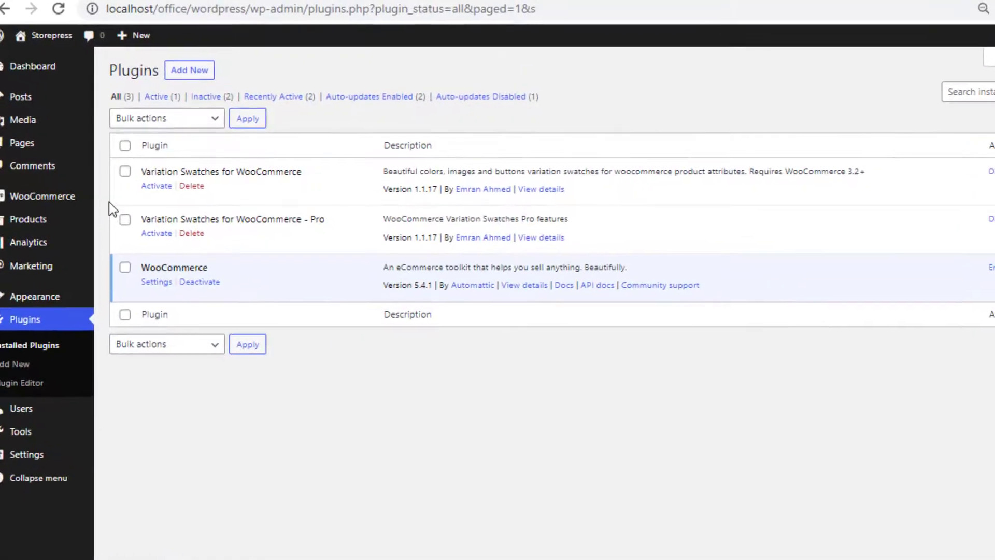
Activate Variation Swatches for WooCommerce, then its Variation Swatches for WooCommerce - Pro add-on
click(156, 186)
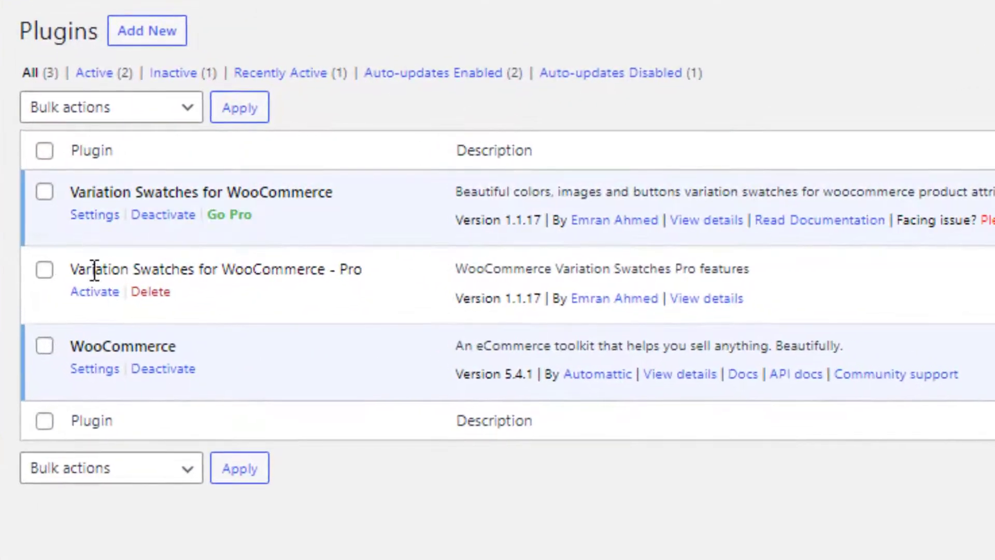
click(101, 292)
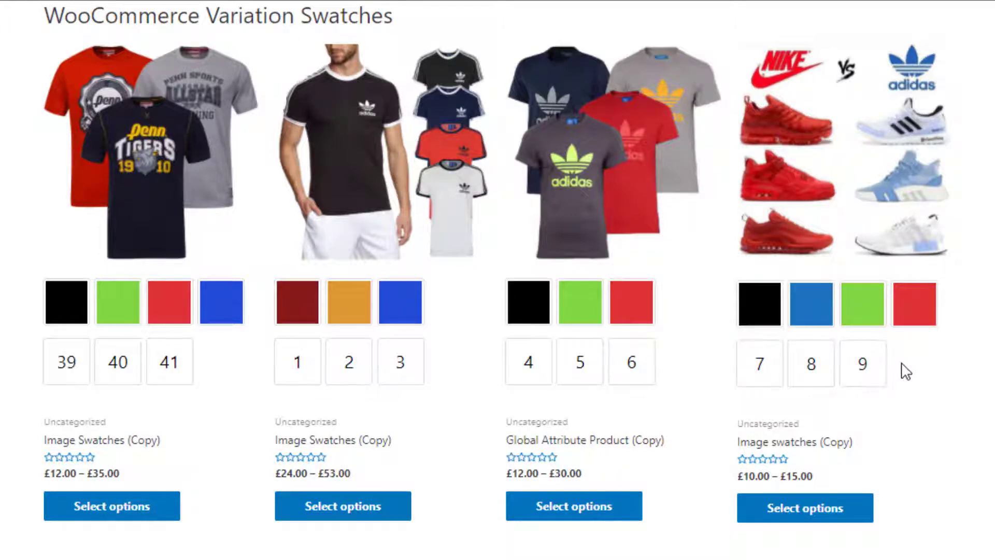
right_click(827, 196)
key(Escape)
click(840, 215)
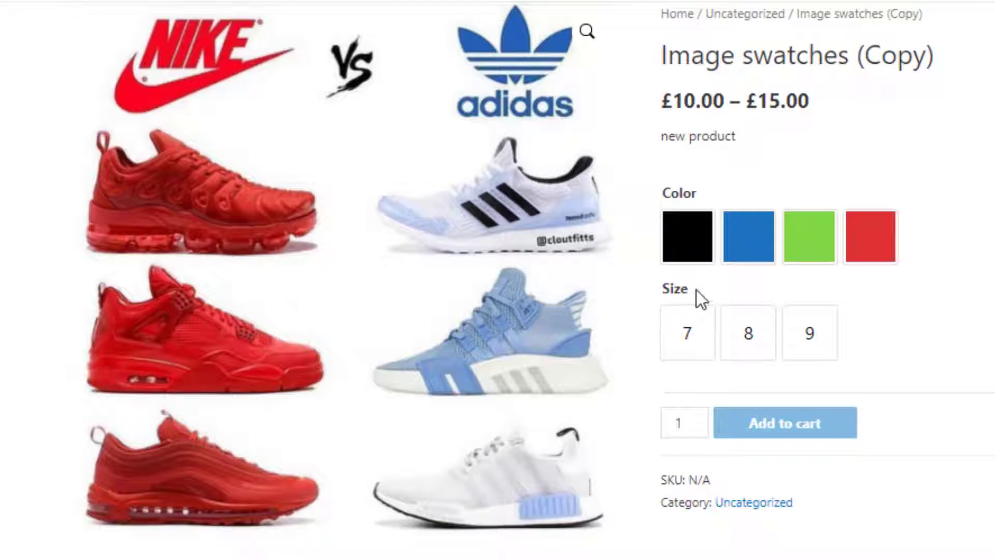
key(alt+Left)
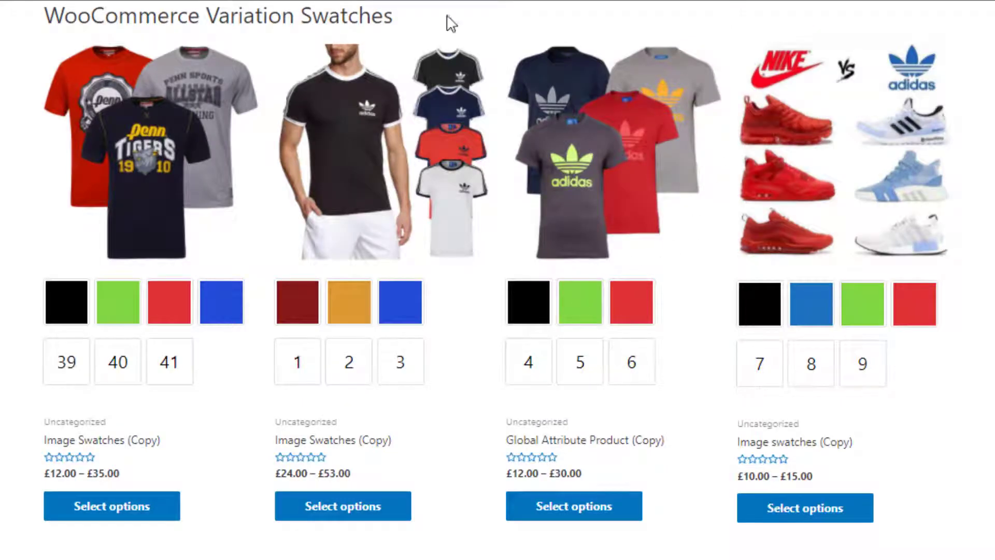
click(926, 319)
click(743, 325)
key(alt+Right)
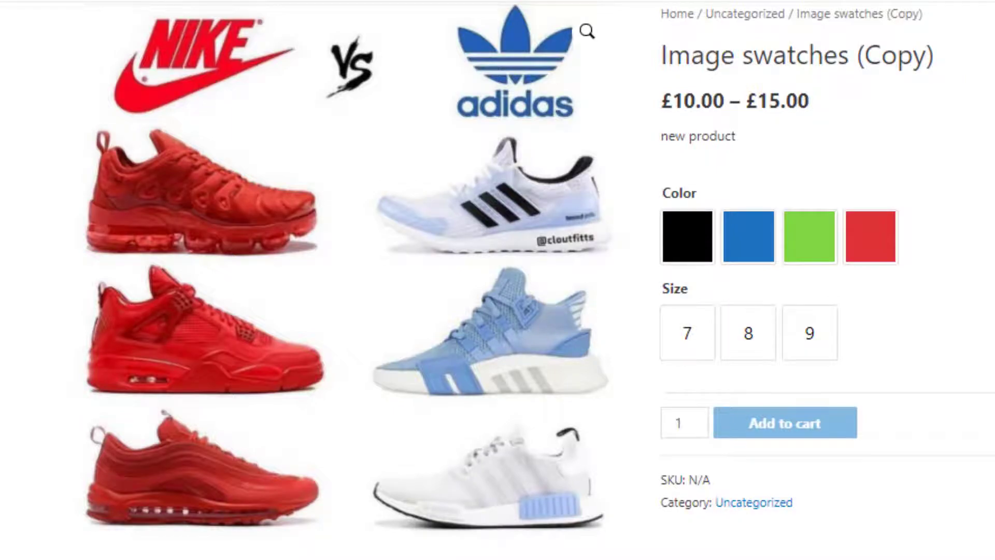
key(alt+Left)
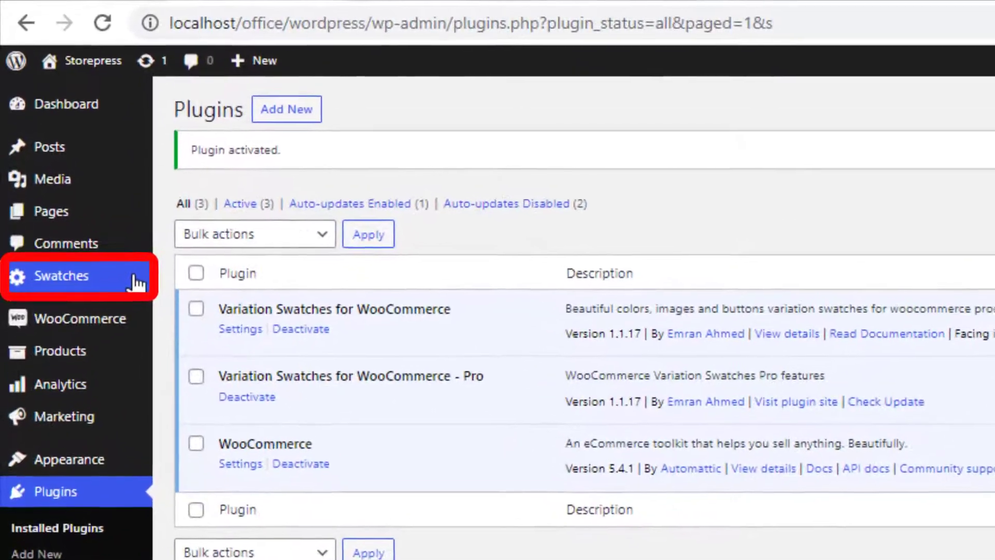
Under Swatches Special Attributes, tick Show Single Attribute, choose Color (color), and save
click(126, 253)
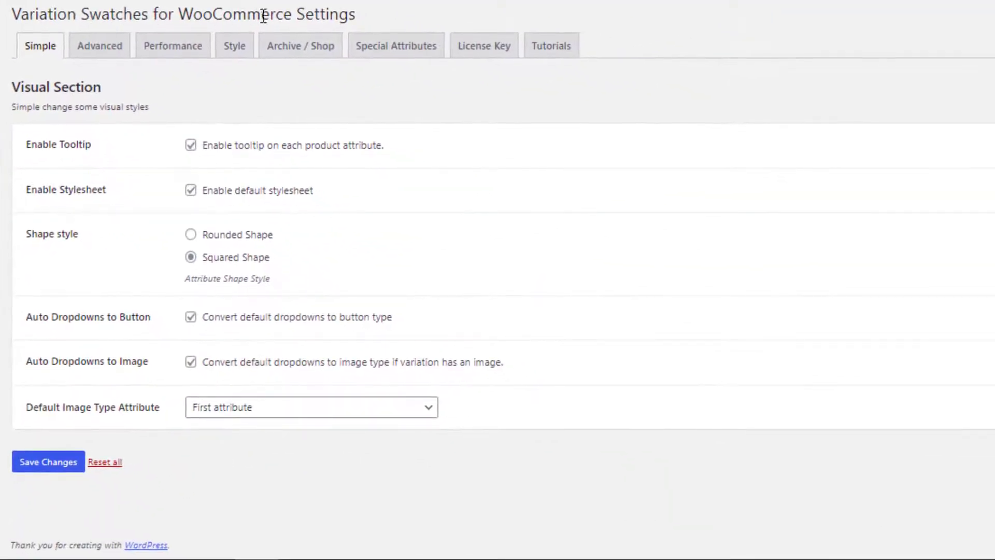
click(369, 56)
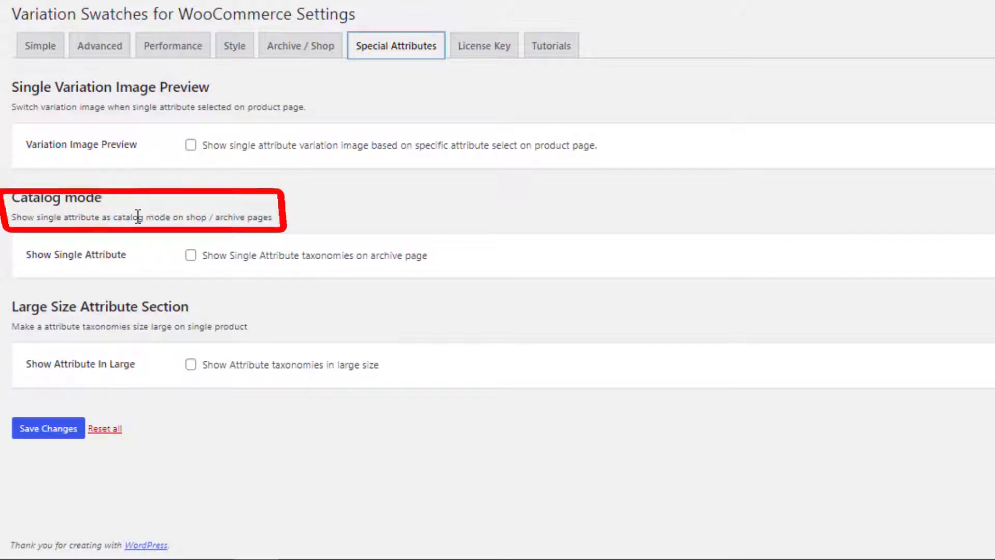
click(191, 255)
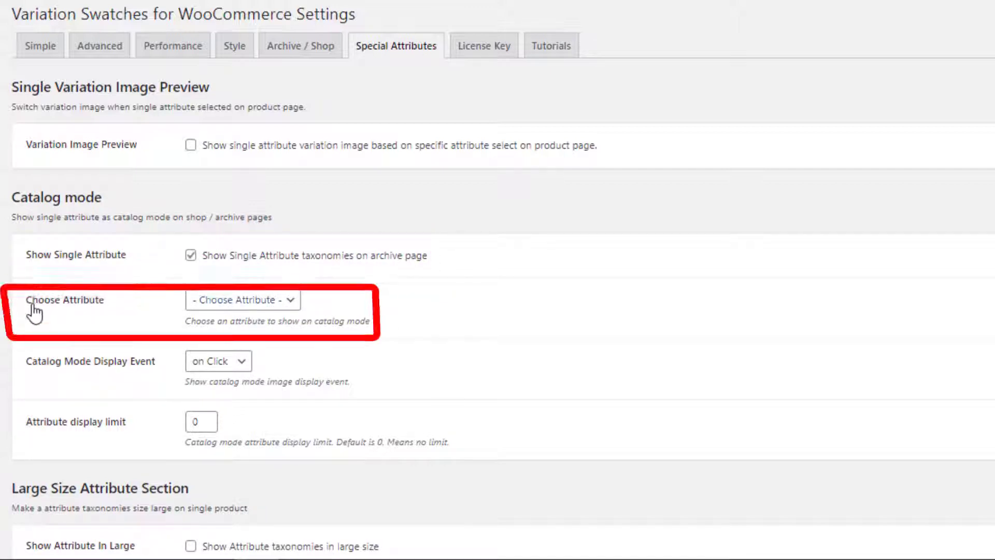
click(237, 302)
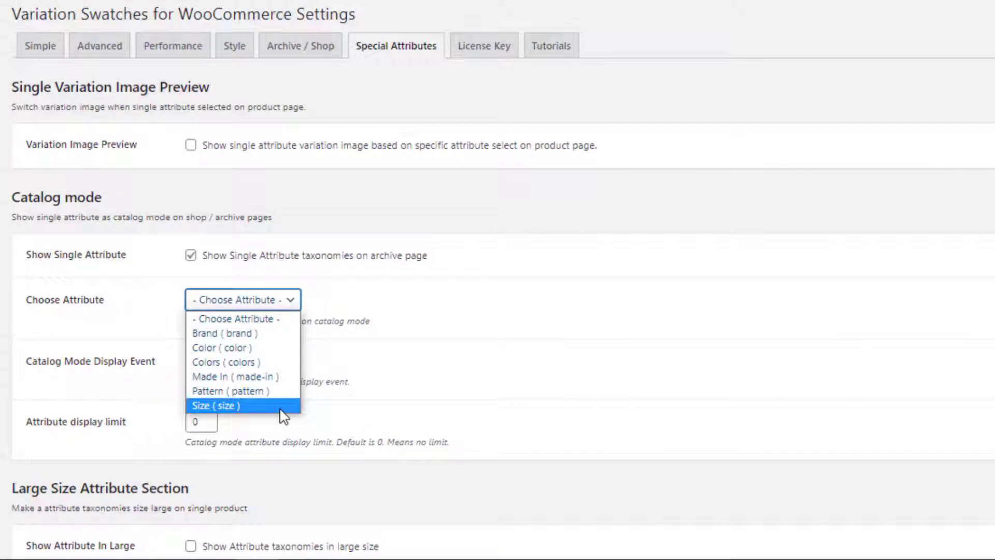
click(259, 348)
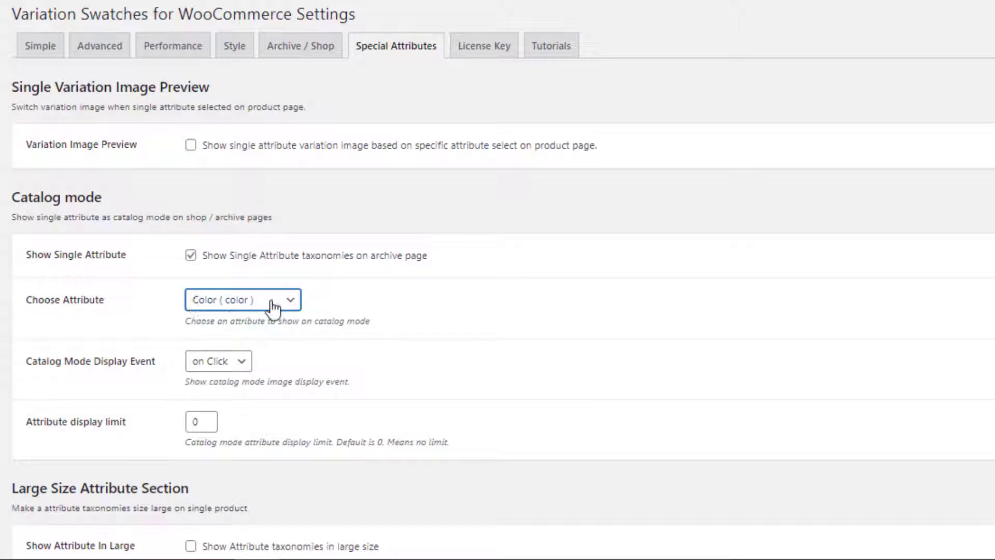
scroll(273, 308, down, 3)
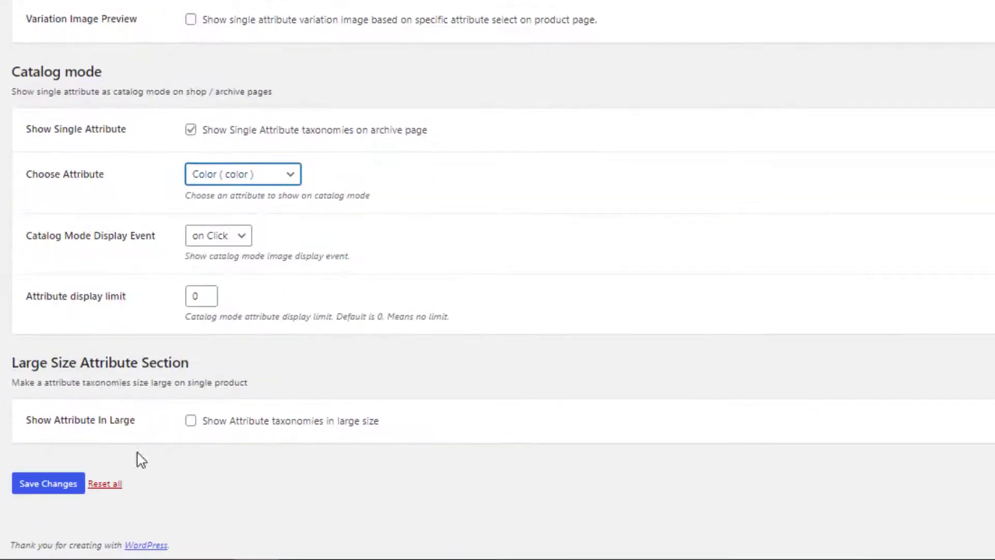
click(37, 487)
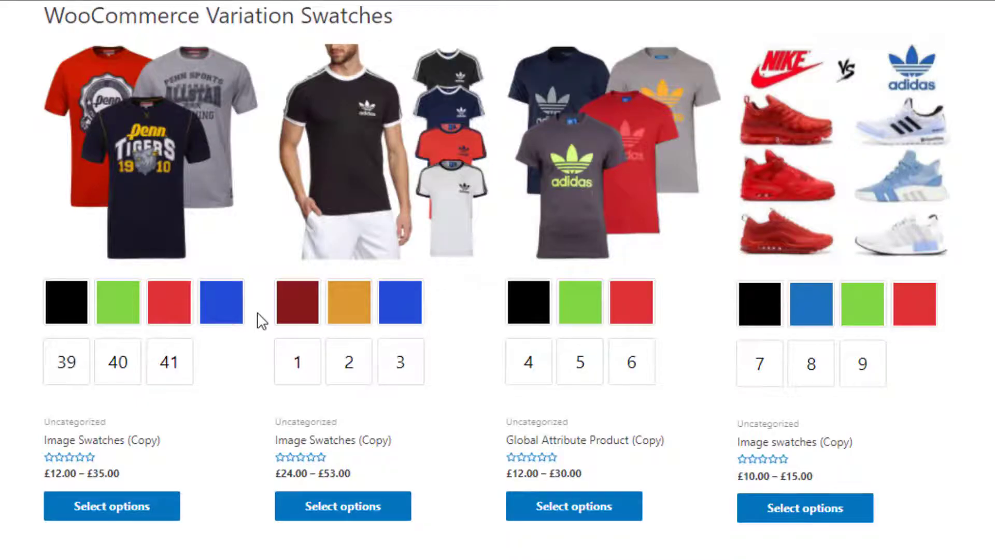
Reload the shop and try the first T-shirt's black, green, red and blue swatches
right_click(259, 315)
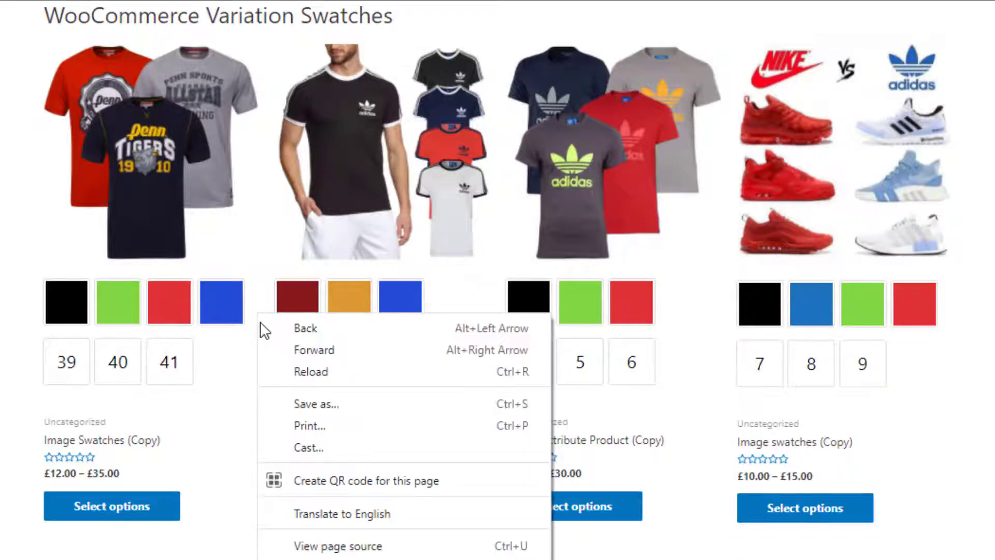
click(269, 366)
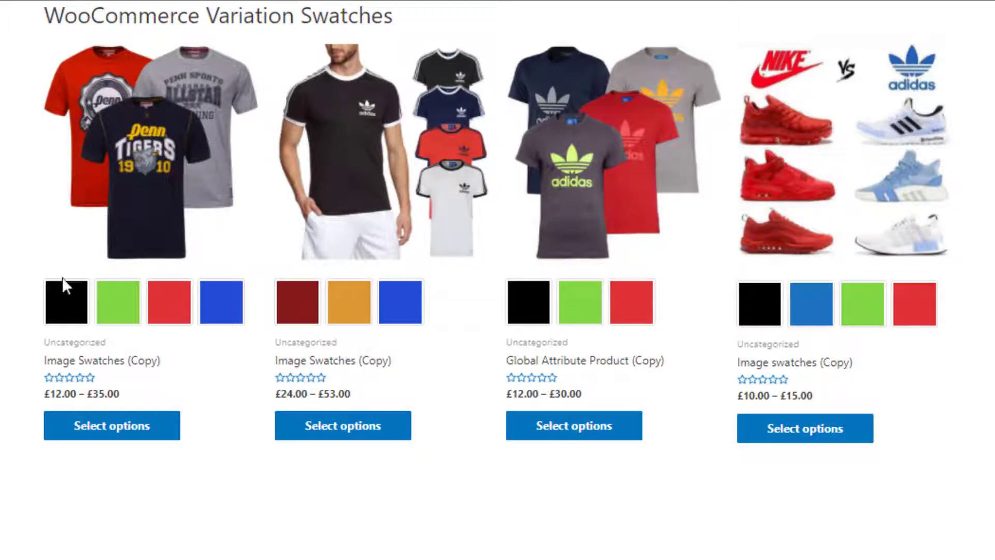
click(66, 303)
click(111, 314)
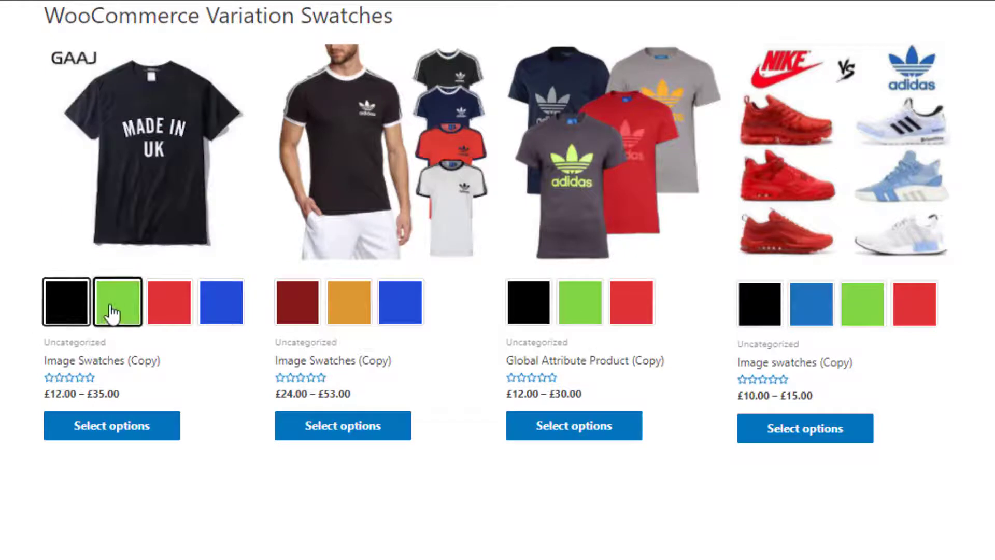
click(161, 310)
click(230, 302)
Try the second product's dark-red, orange and blue swatches
click(295, 310)
click(344, 311)
click(395, 311)
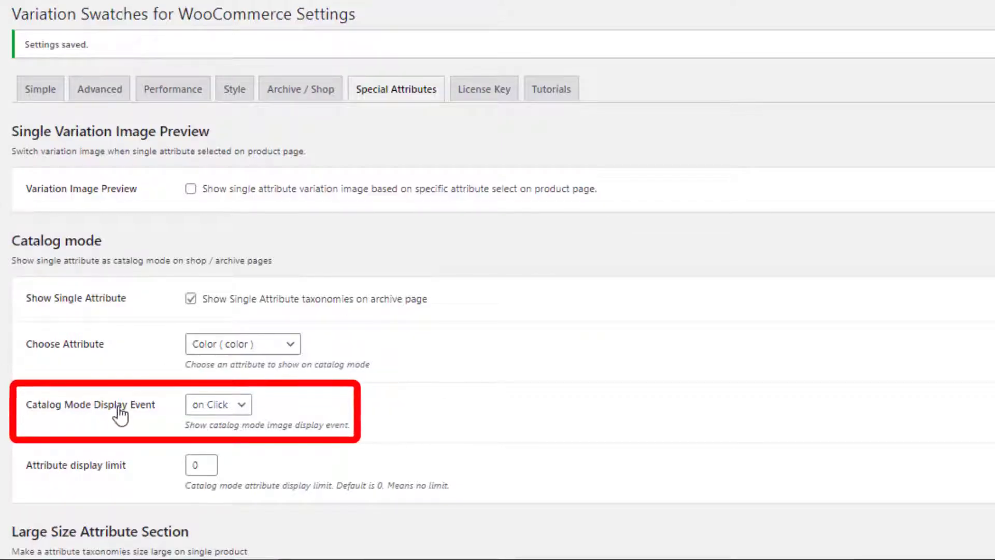
Set the catalog mode display event to Hover, save, and reload the shop
click(225, 407)
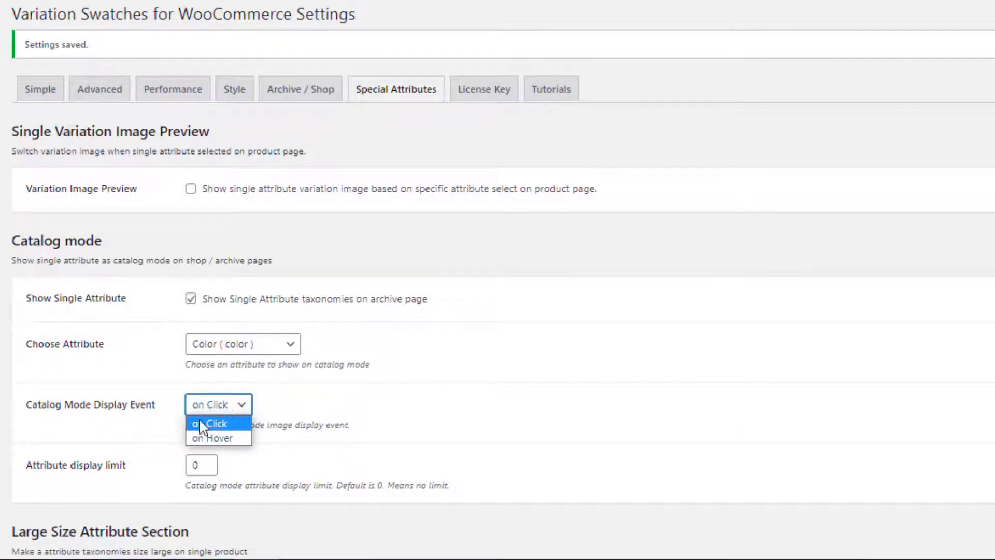
click(229, 437)
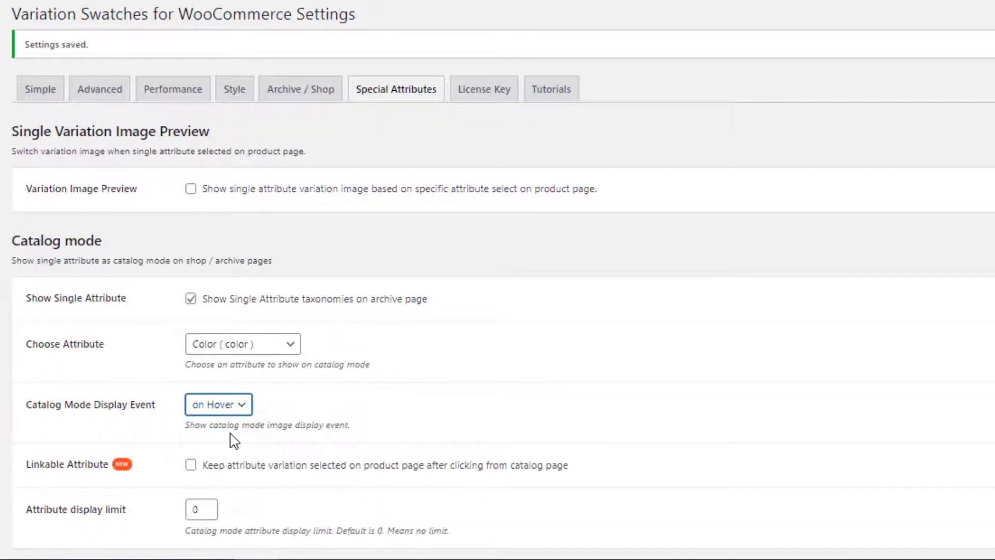
scroll(159, 445, down, 4)
click(65, 483)
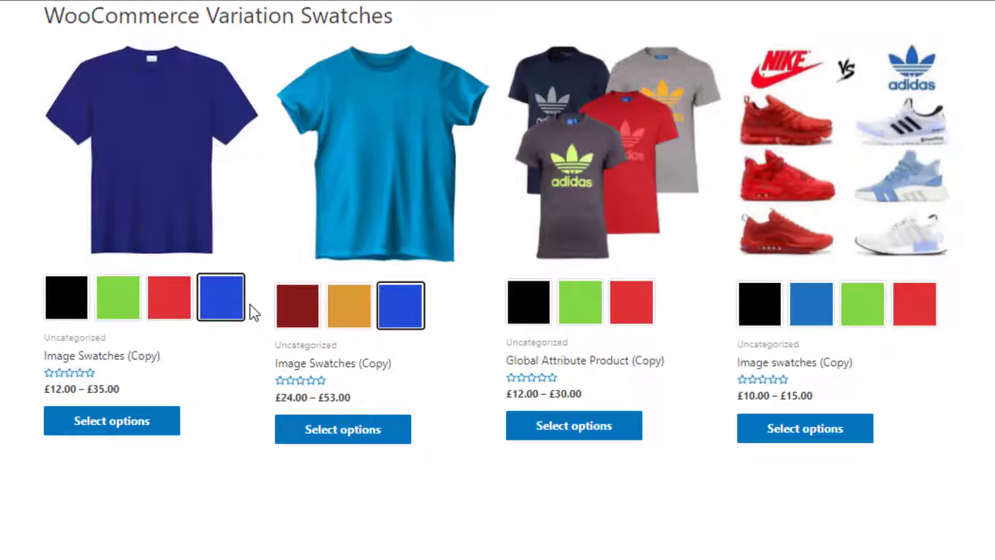
right_click(258, 305)
click(275, 366)
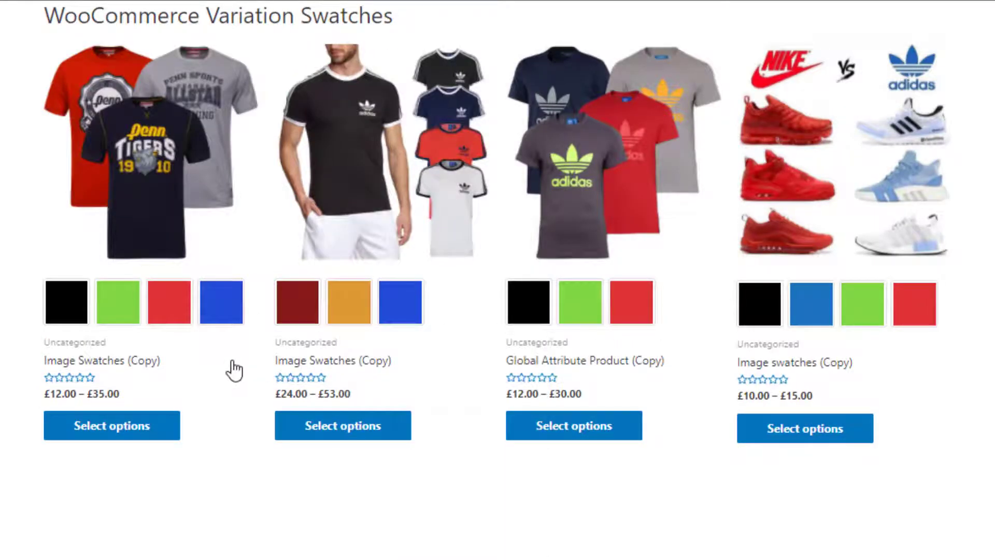
Show the first product in black, green, red and blue via its swatches
click(65, 316)
click(105, 315)
click(156, 310)
click(208, 304)
Show the second product in dark red, orange and blue, then orange and dark red again
click(288, 300)
click(341, 301)
click(395, 311)
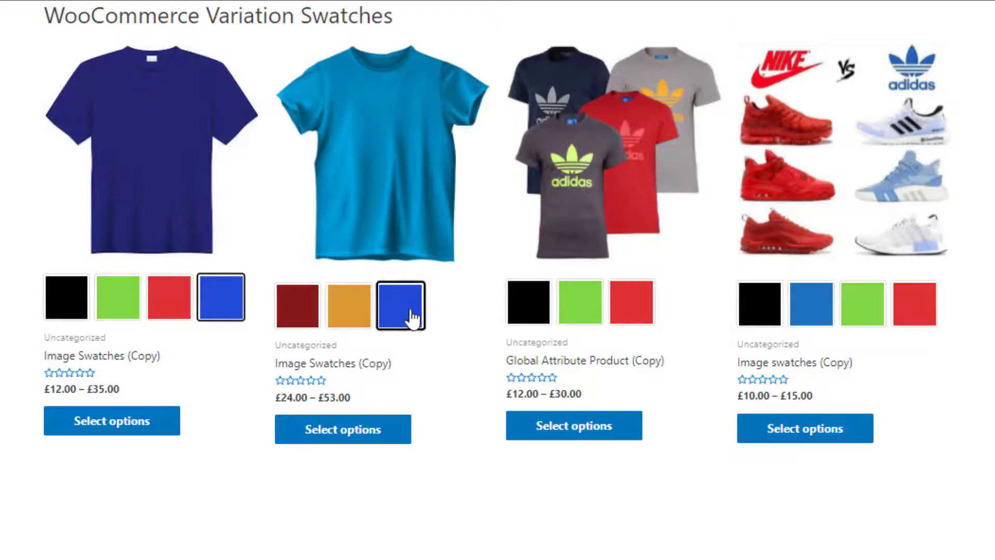
click(359, 314)
click(313, 323)
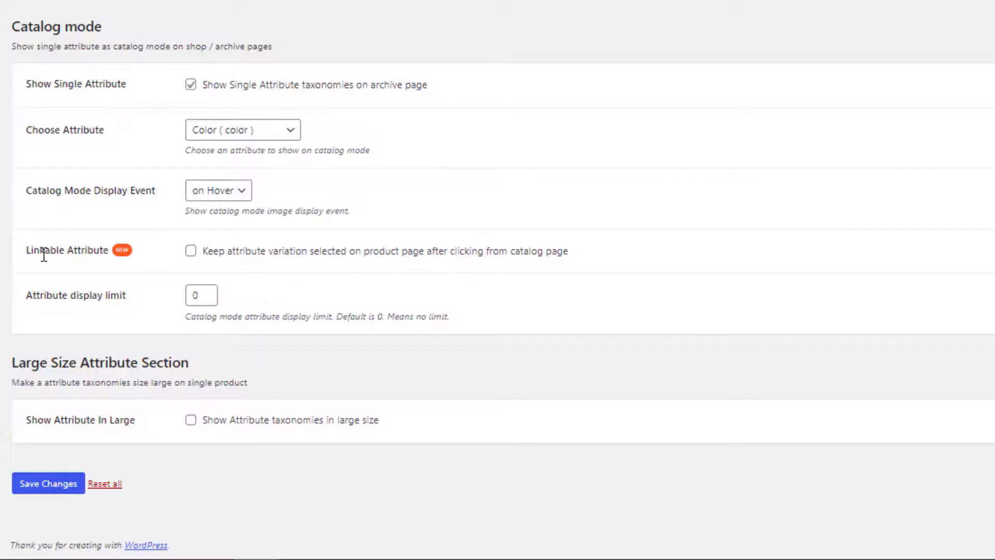
Tick Linkable Attribute in the catalog mode settings and save the changes
click(191, 252)
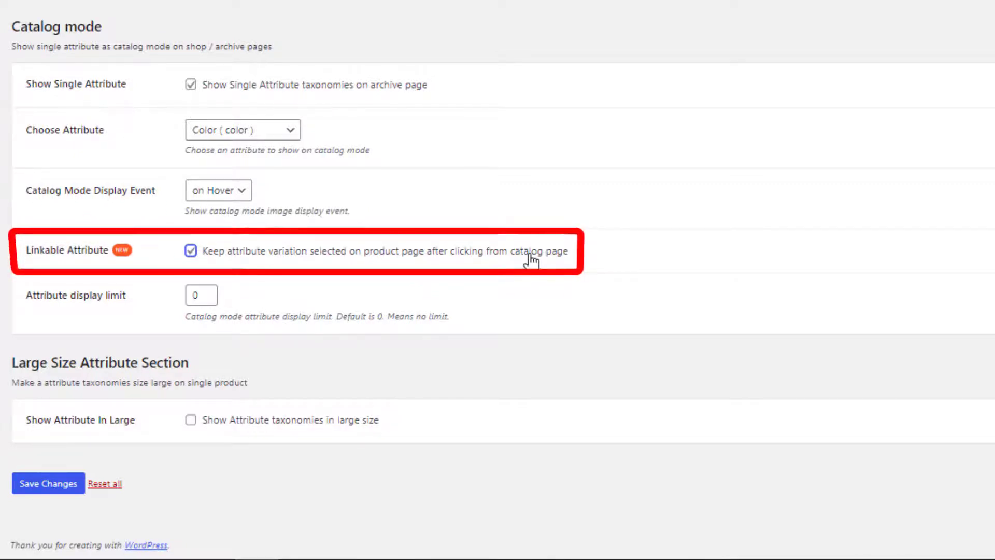
click(51, 487)
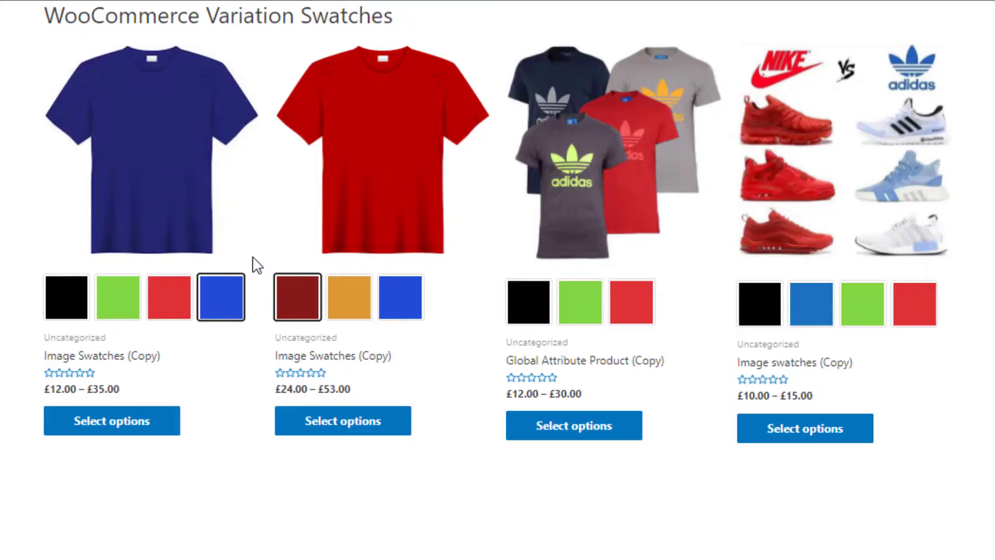
Reload the shop, then pick black and red on the first and third products, red on the fourth
right_click(253, 260)
click(267, 315)
click(75, 315)
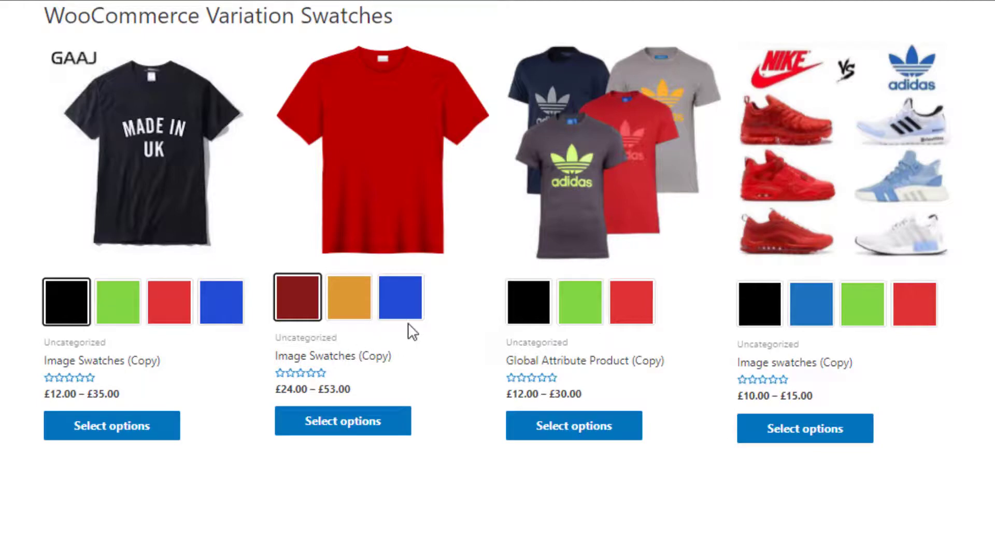
click(530, 323)
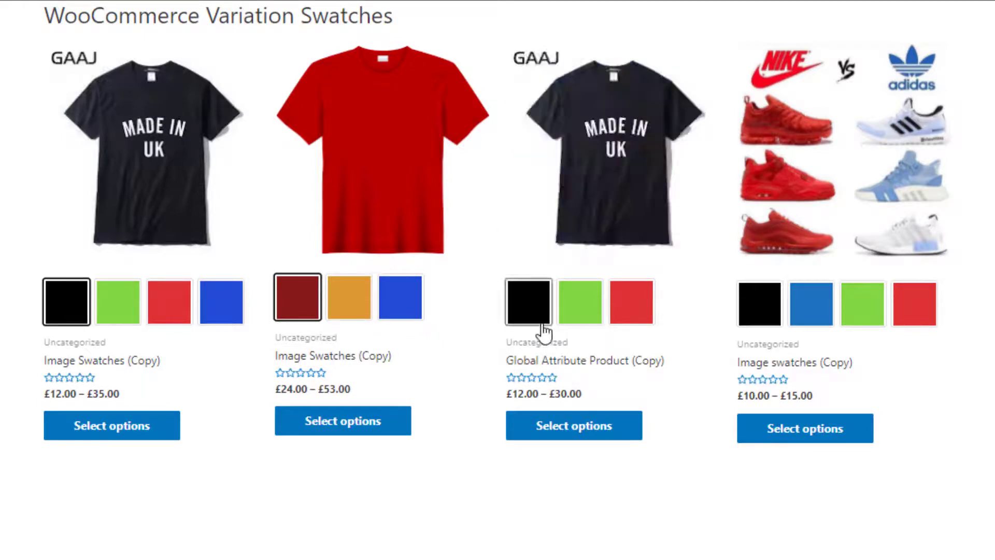
click(640, 317)
click(911, 317)
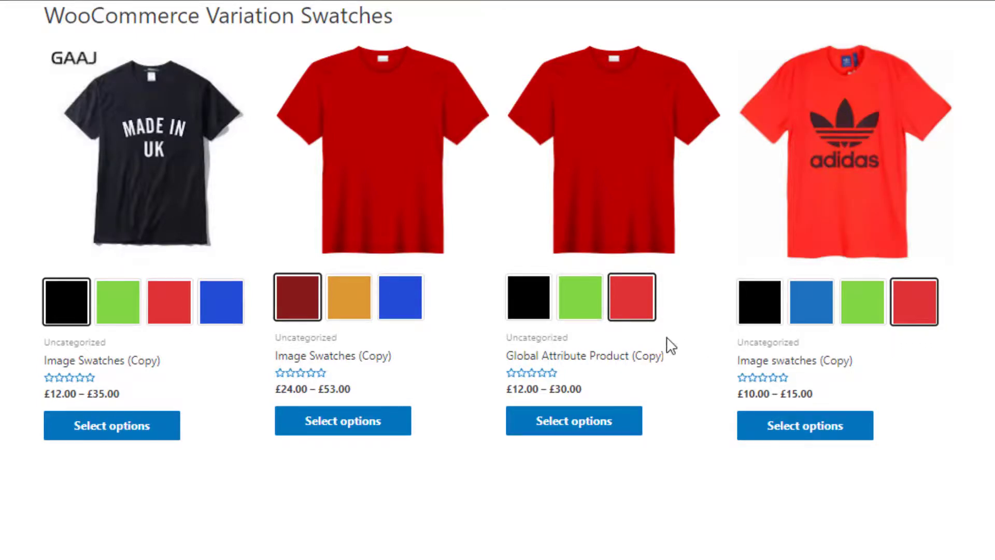
click(170, 317)
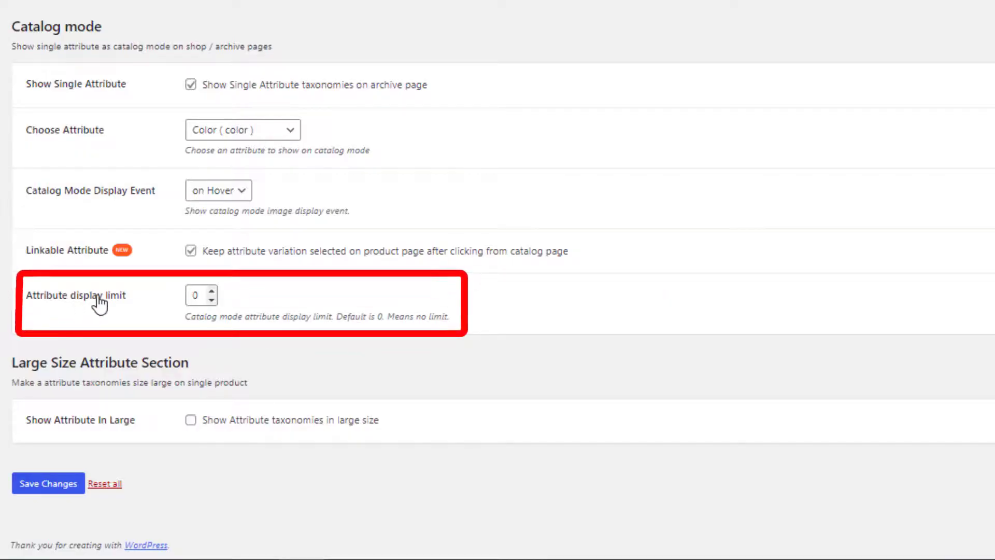
Set Attribute display limit to 2, save, and reload the shop
click(205, 293)
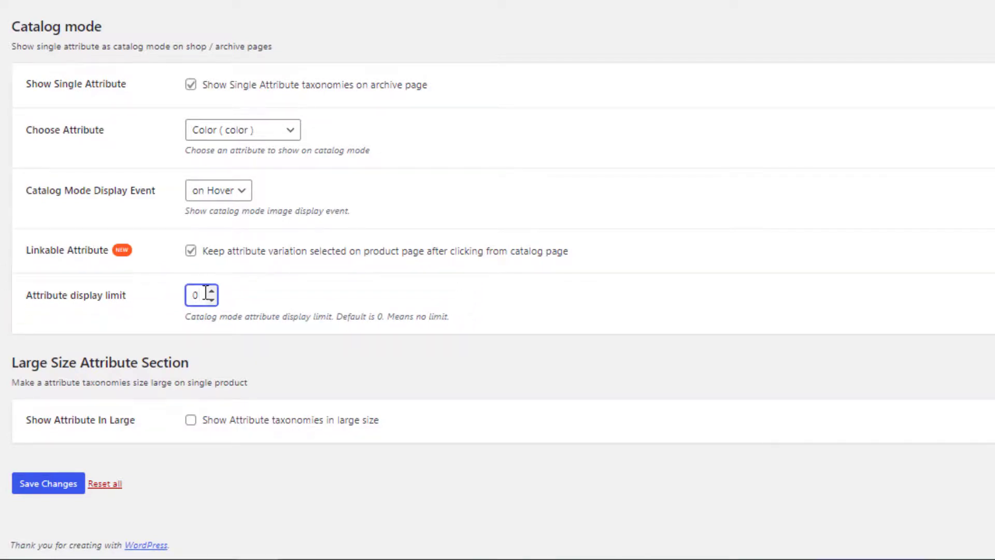
text(2)
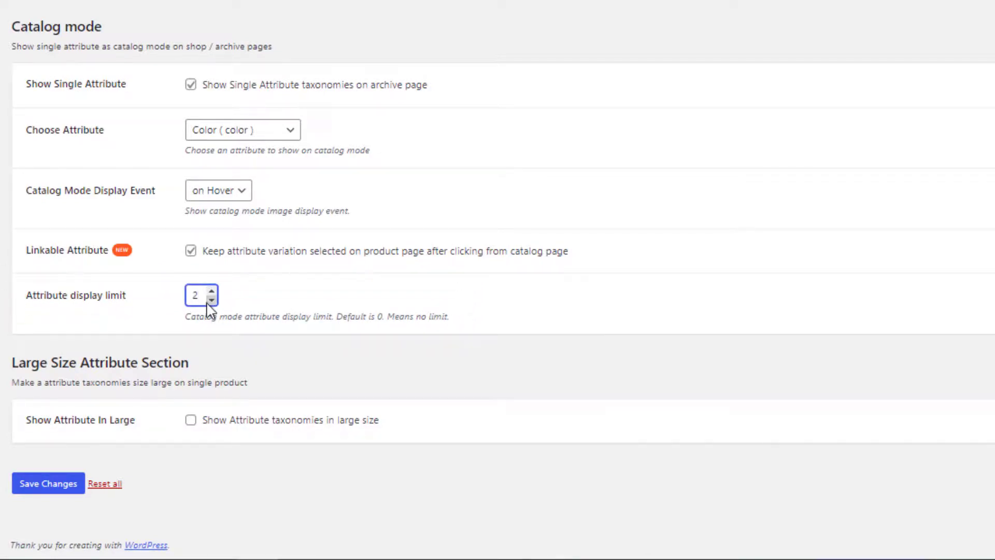
click(56, 487)
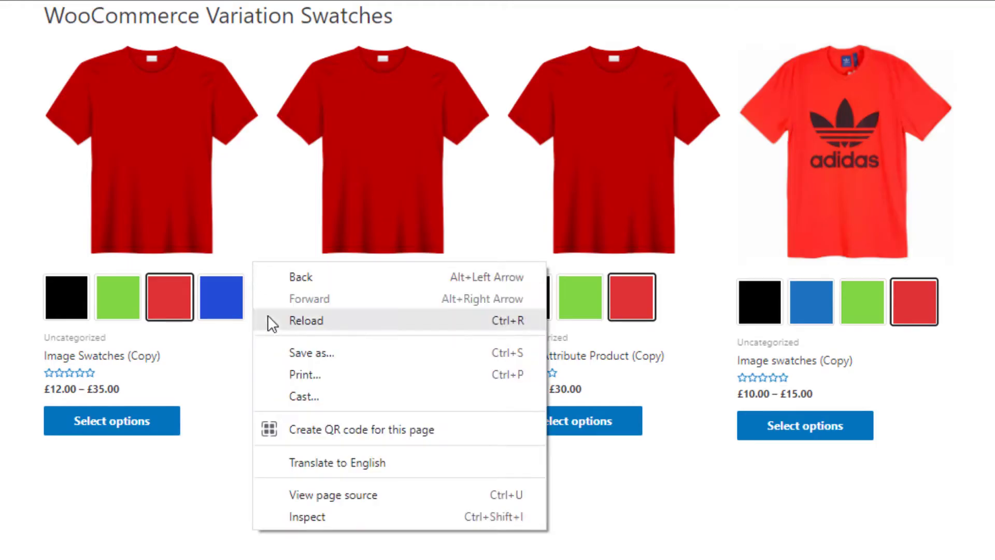
click(267, 317)
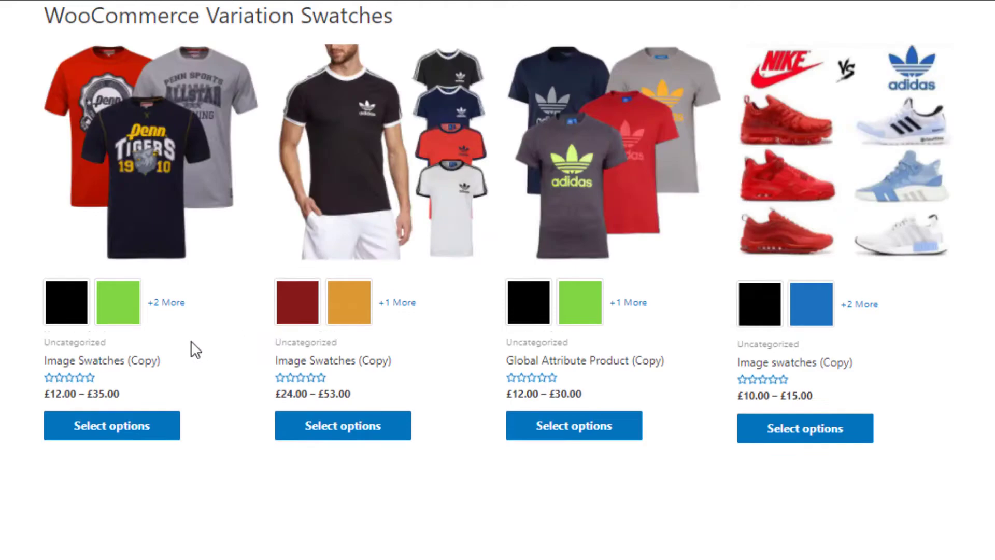
Try black and green on the first product and Peru orange on the second, then open its '+1 More' link
click(69, 319)
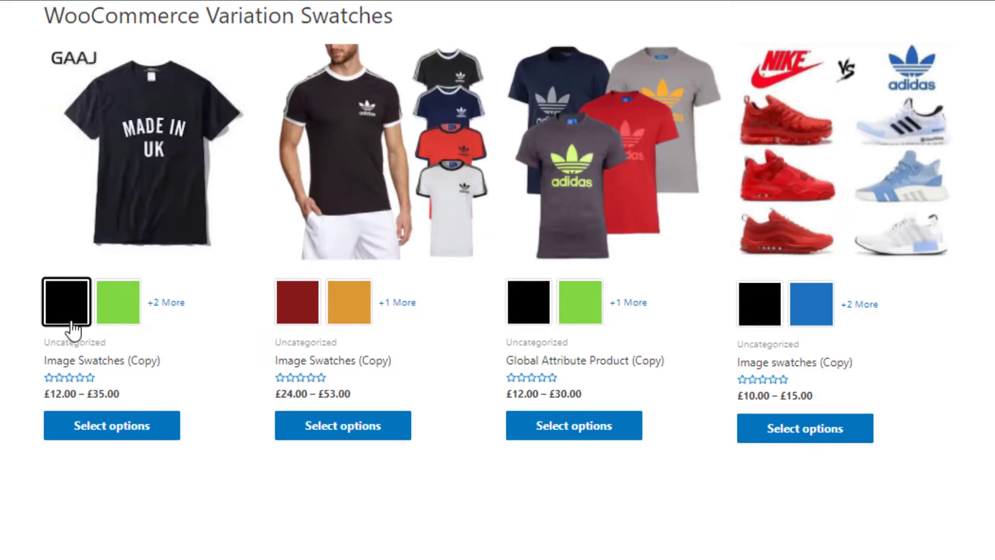
click(124, 316)
click(292, 322)
click(350, 310)
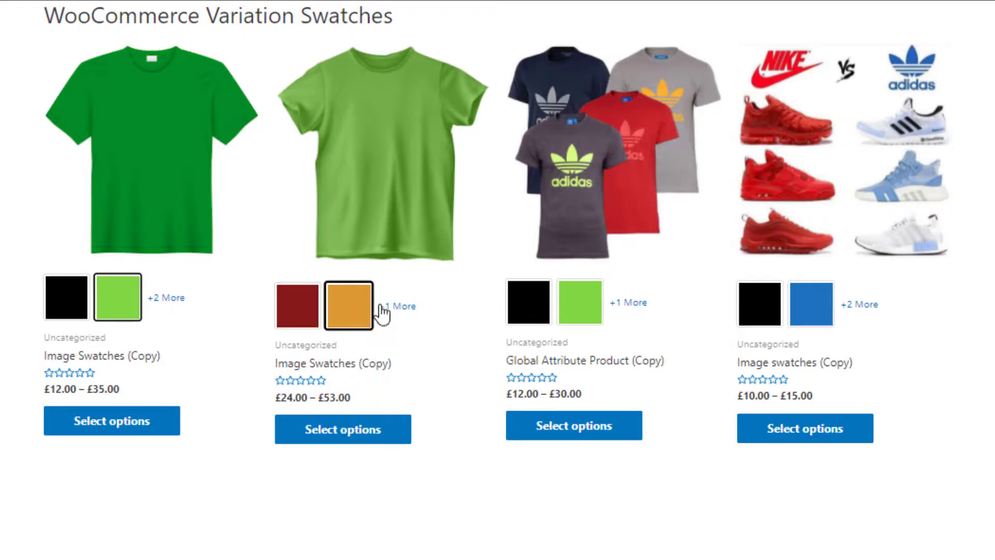
click(399, 312)
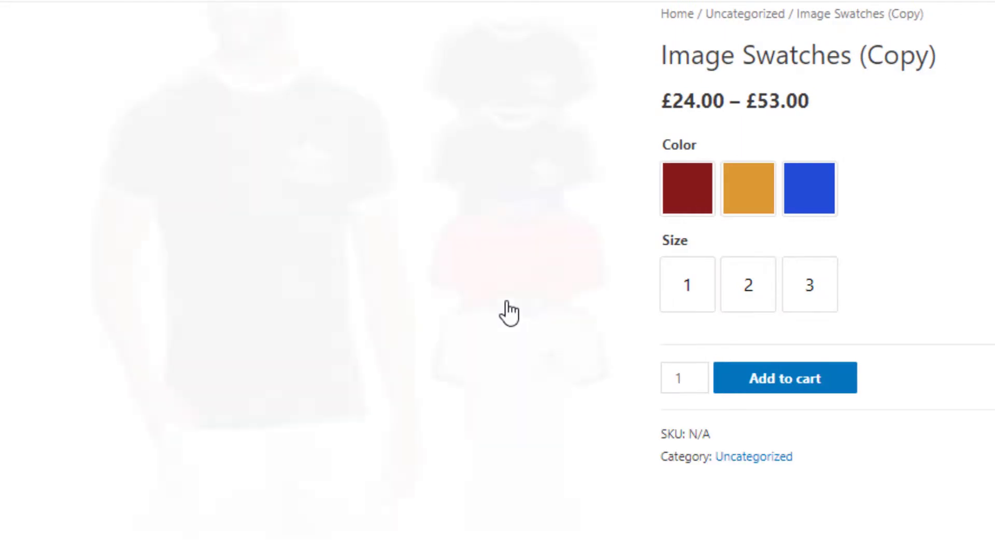